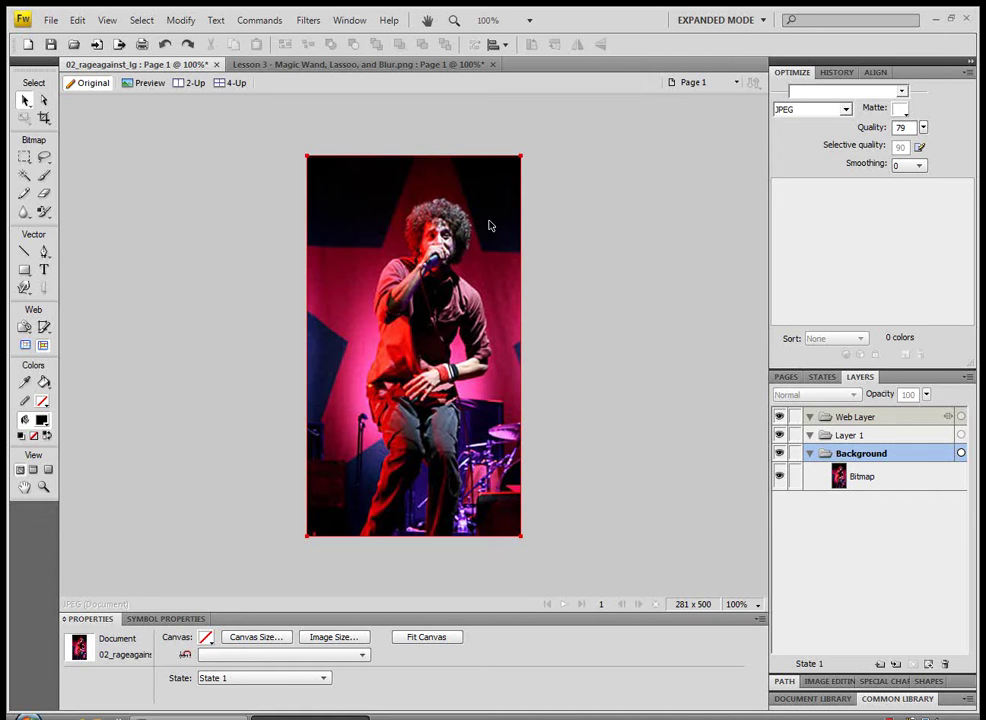
Select the pink backdrop beside the singer's raised arm with the Magic Wand, trying a tolerance of 50
{"action": "left_click", "coordinate": [24, 175]}
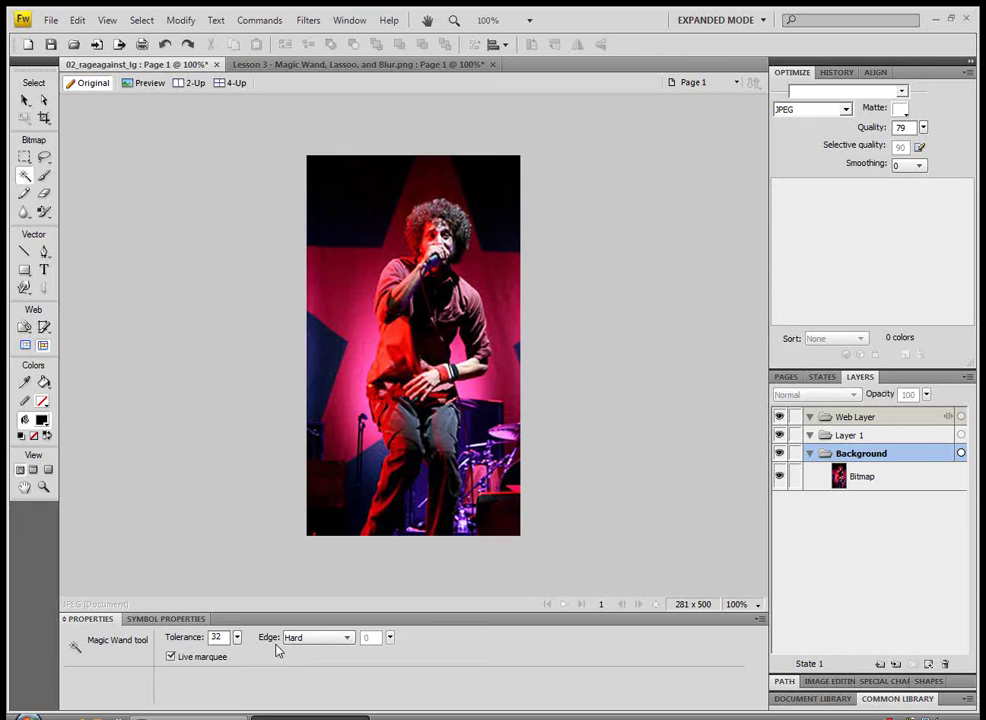
{"action": "left_click", "coordinate": [354, 300]}
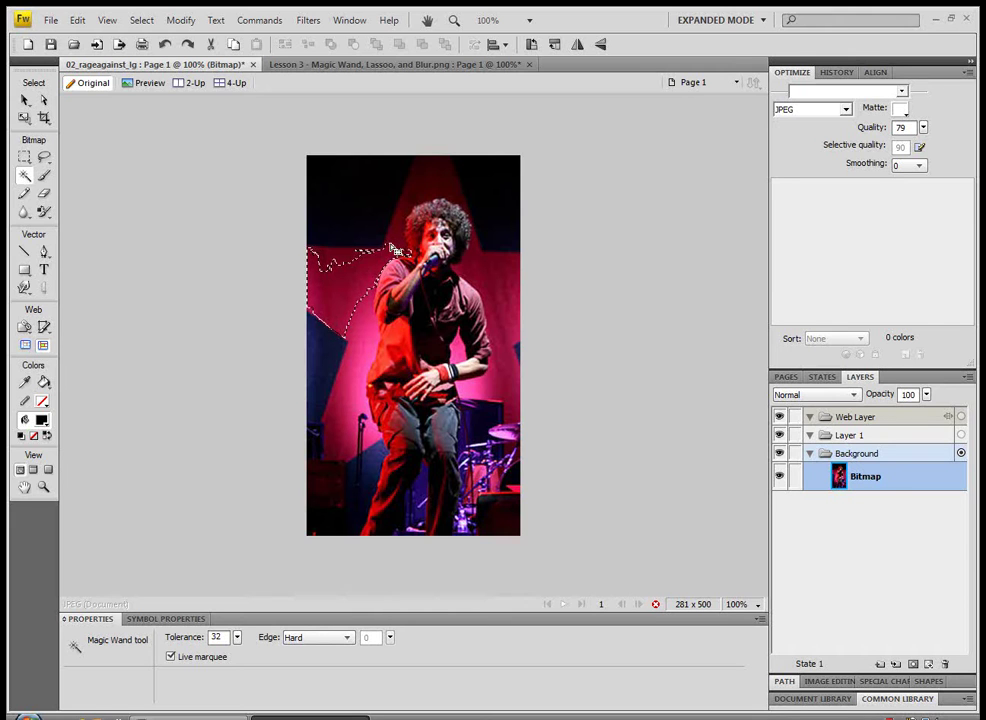
{"action": "double_click", "coordinate": [212, 637]}
{"action": "type", "text": "50"}
{"action": "key", "text": "Return"}
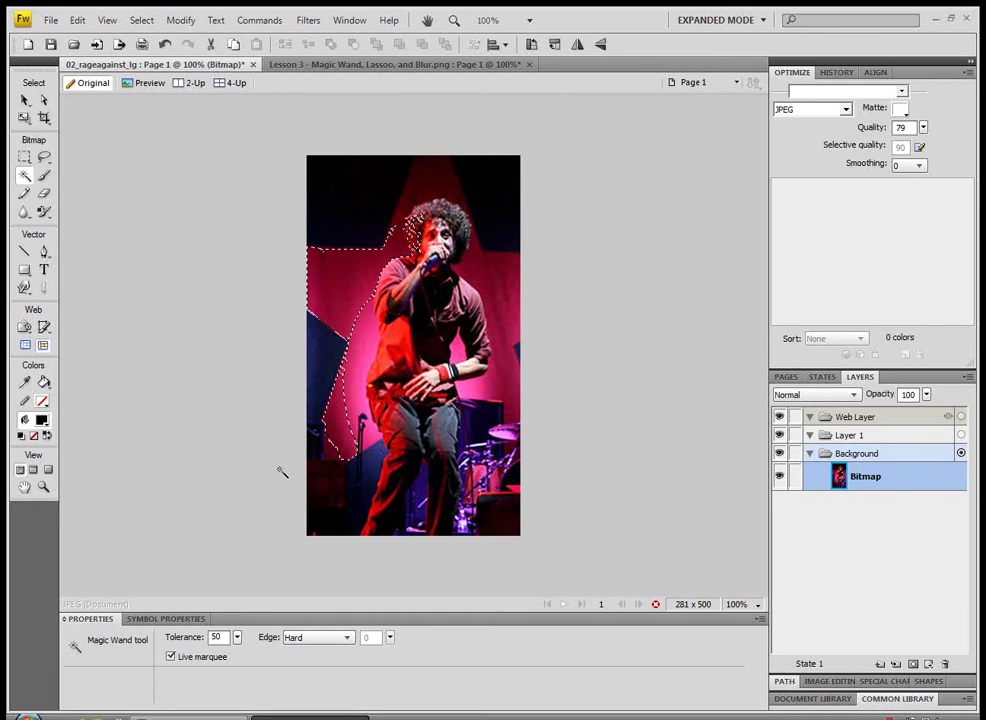
Reselect the pink backdrop area using a tolerance of 32 and an Anti-alias edge, and delete it
{"action": "double_click", "coordinate": [212, 637]}
{"action": "type", "text": "32"}
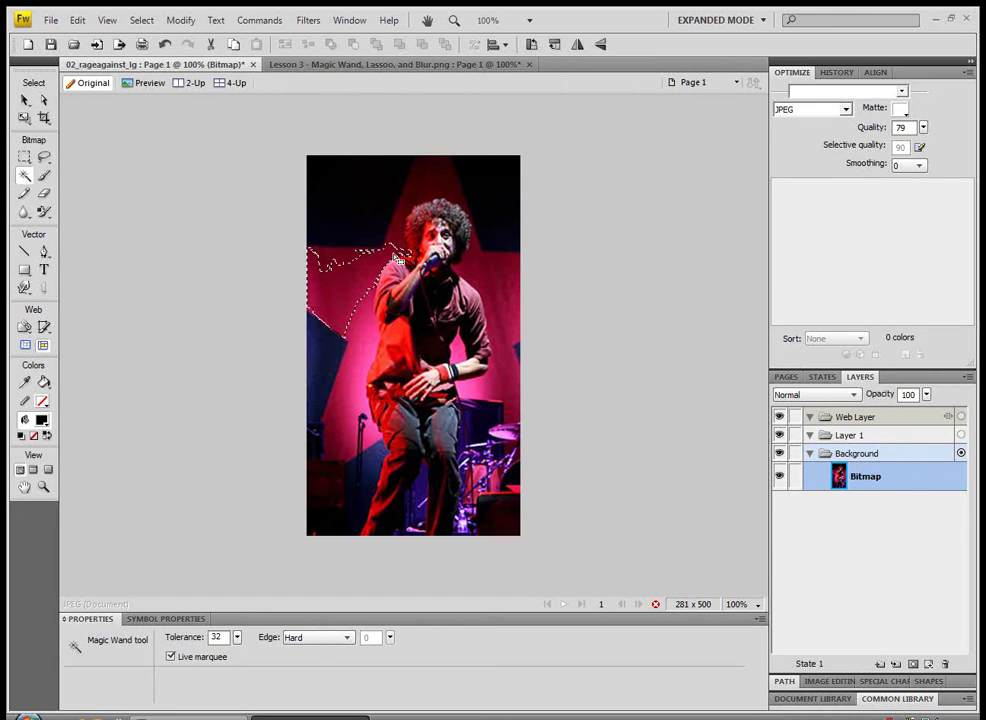
{"action": "left_click", "coordinate": [349, 639]}
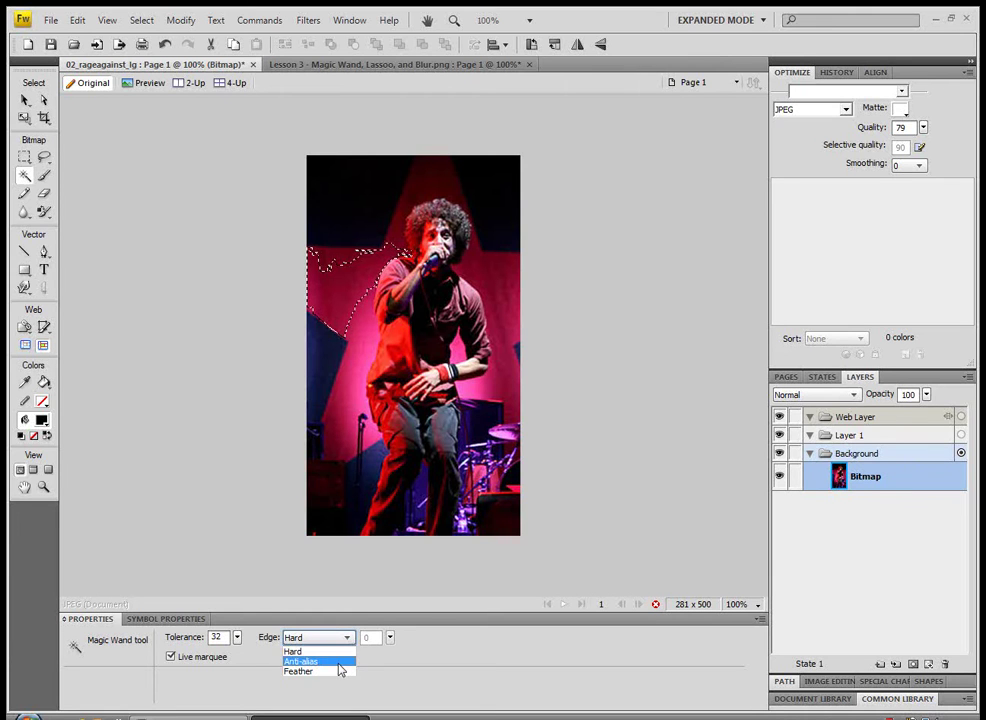
{"action": "left_click", "coordinate": [339, 662]}
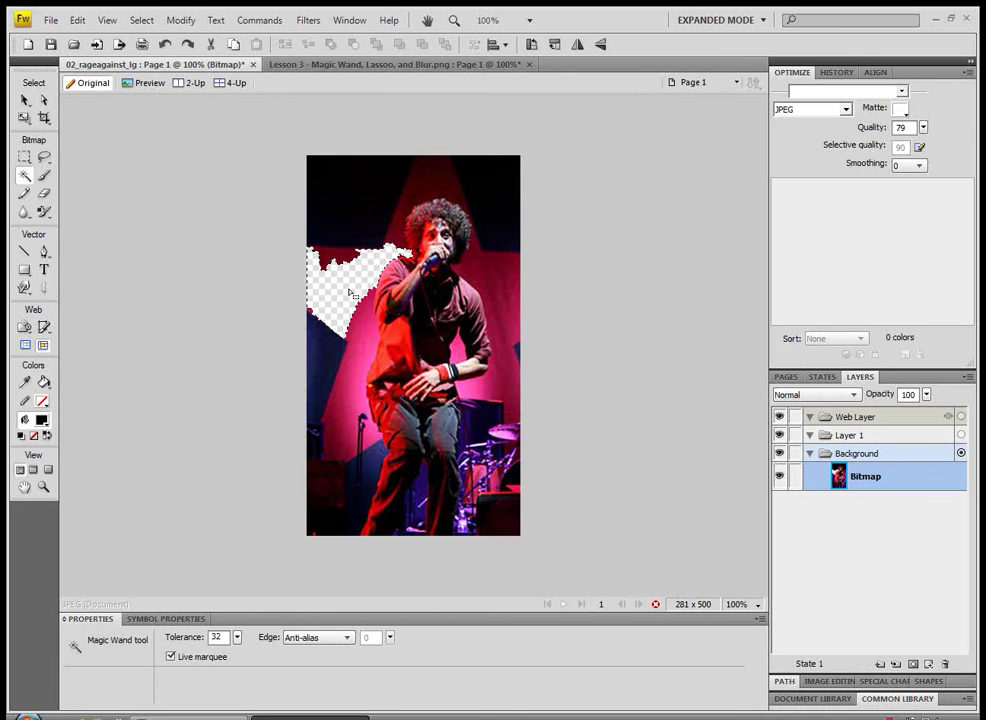
Select the bright pink strip beside the singer's red shirt with a Magic Wand tolerance of 50, delete it, and deselect
{"action": "left_click", "coordinate": [366, 357]}
{"action": "double_click", "coordinate": [212, 638]}
{"action": "type", "text": "50"}
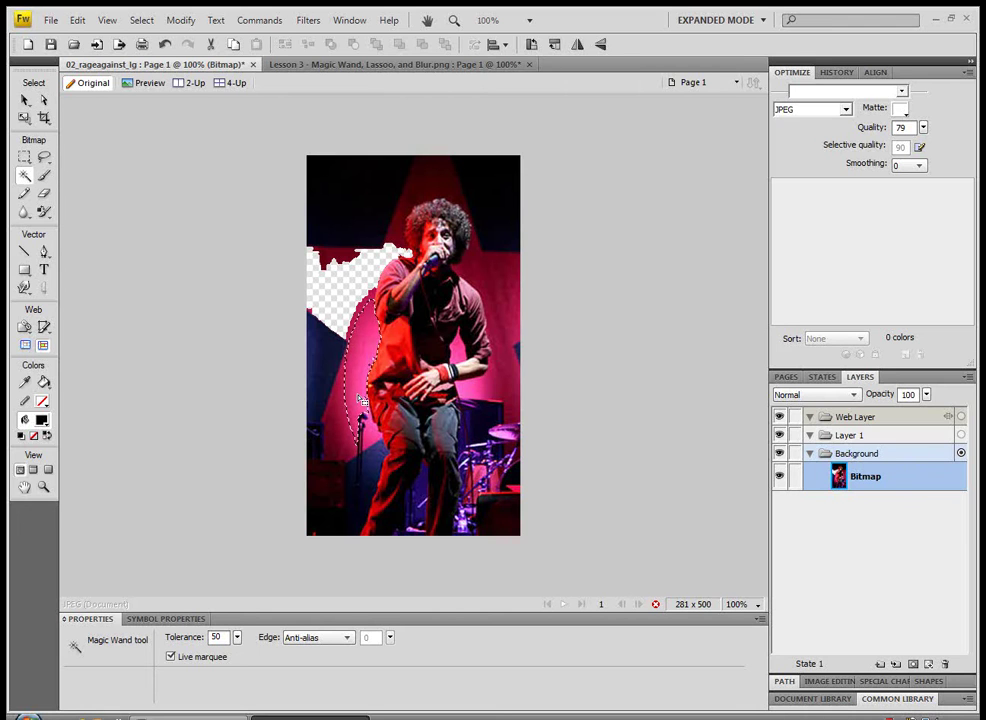
{"action": "key", "text": "Delete"}
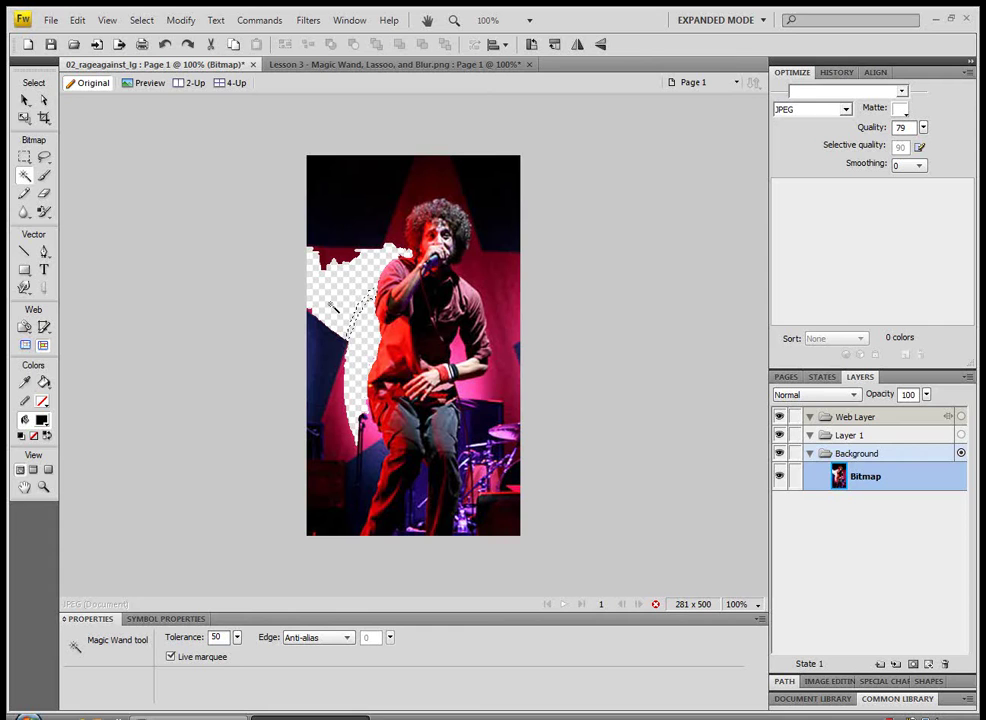
{"action": "left_click", "coordinate": [25, 100]}
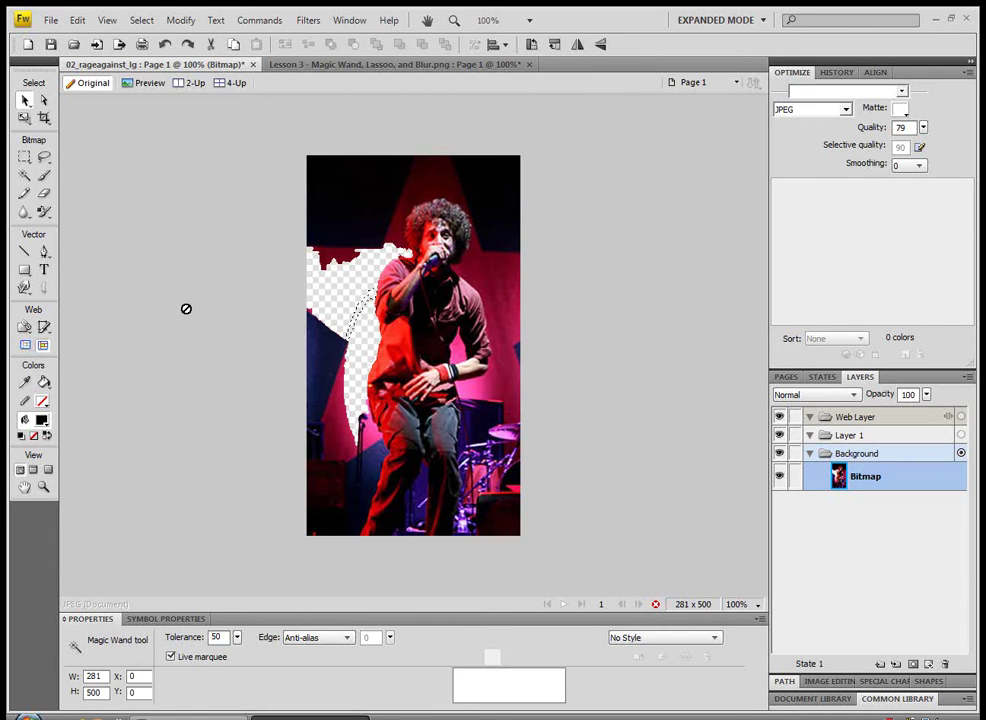
{"action": "left_click", "coordinate": [320, 270]}
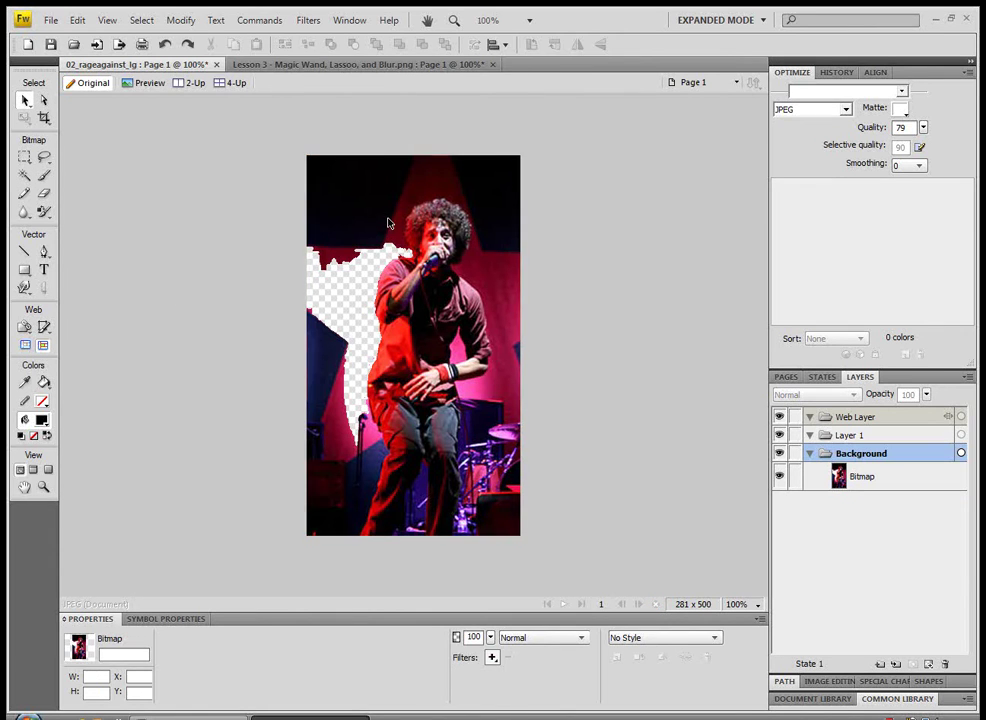
{"action": "left_click", "coordinate": [292, 205]}
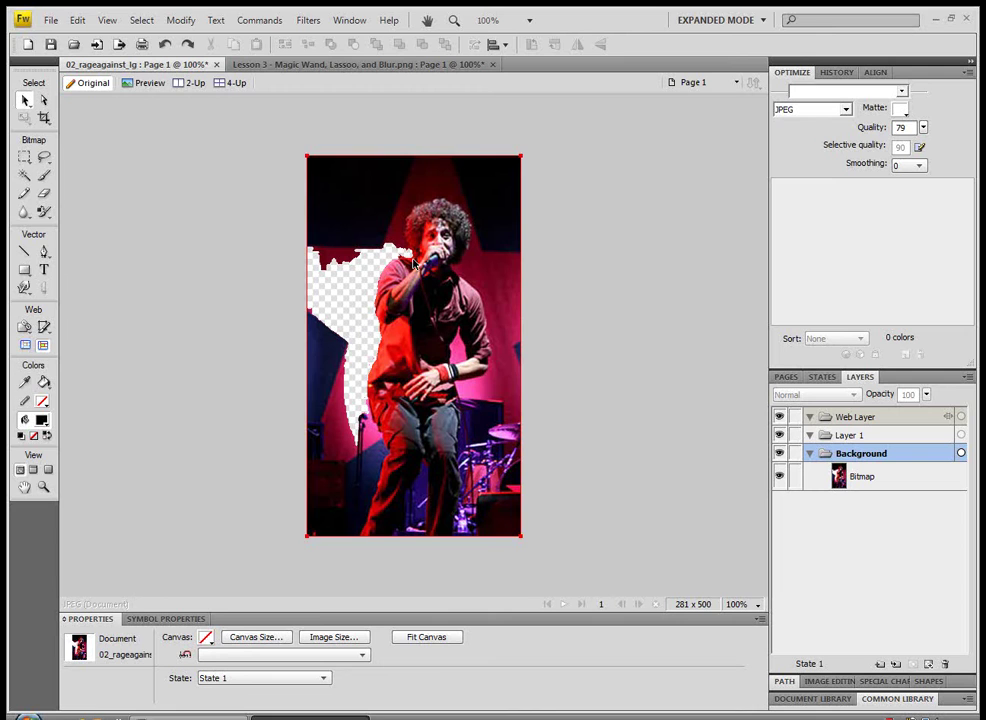
Outline the pink gap between the singer's torso and bent arm with the Polygon Lasso, delete it, and clear the selection
{"action": "left_click", "coordinate": [45, 160]}
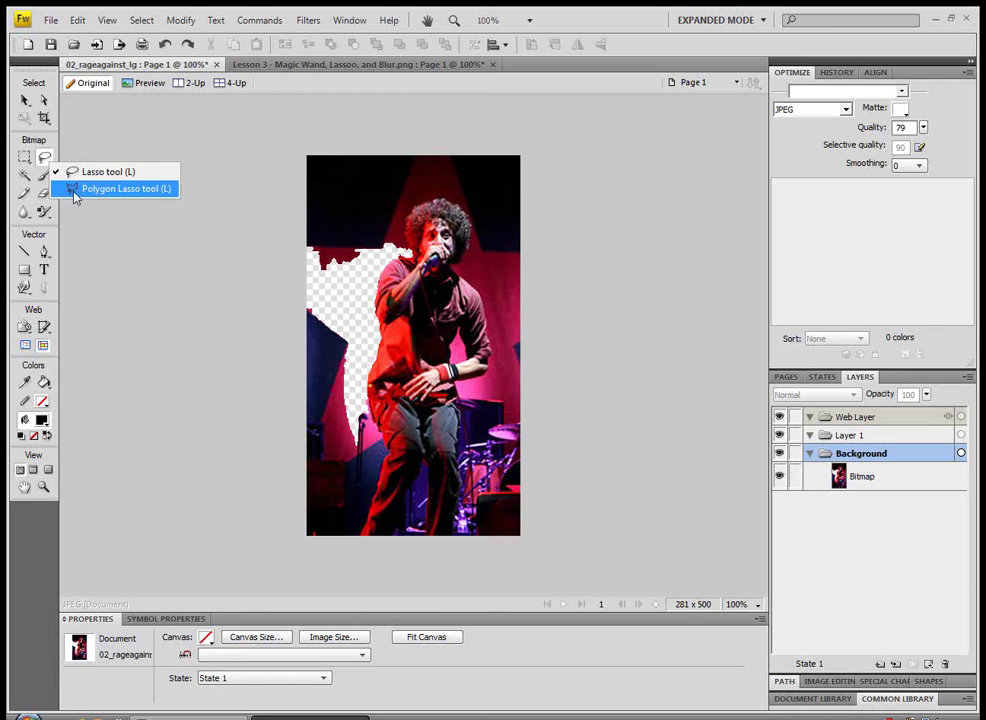
{"action": "left_click", "coordinate": [74, 190]}
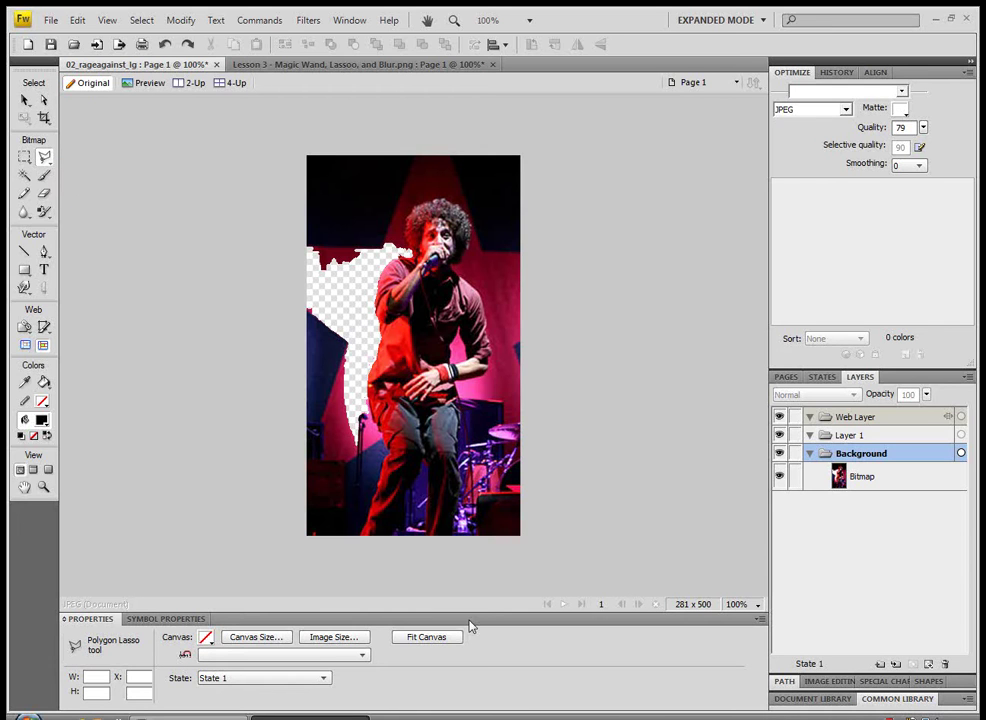
{"action": "left_click", "coordinate": [737, 605]}
{"action": "left_click", "coordinate": [763, 521]}
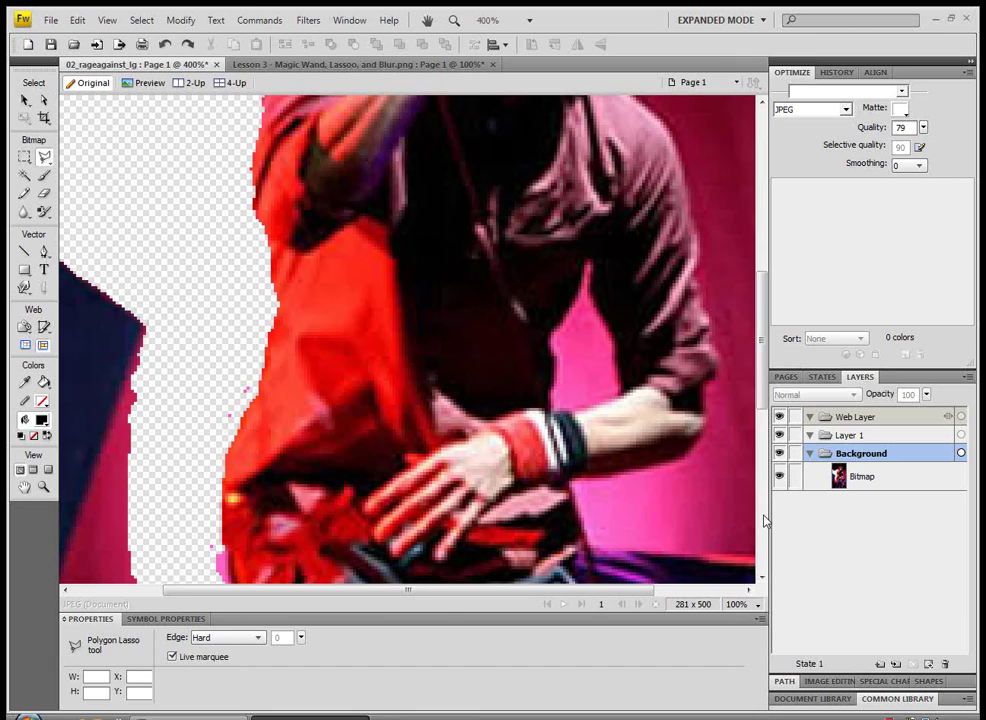
{"action": "left_click", "coordinate": [549, 390]}
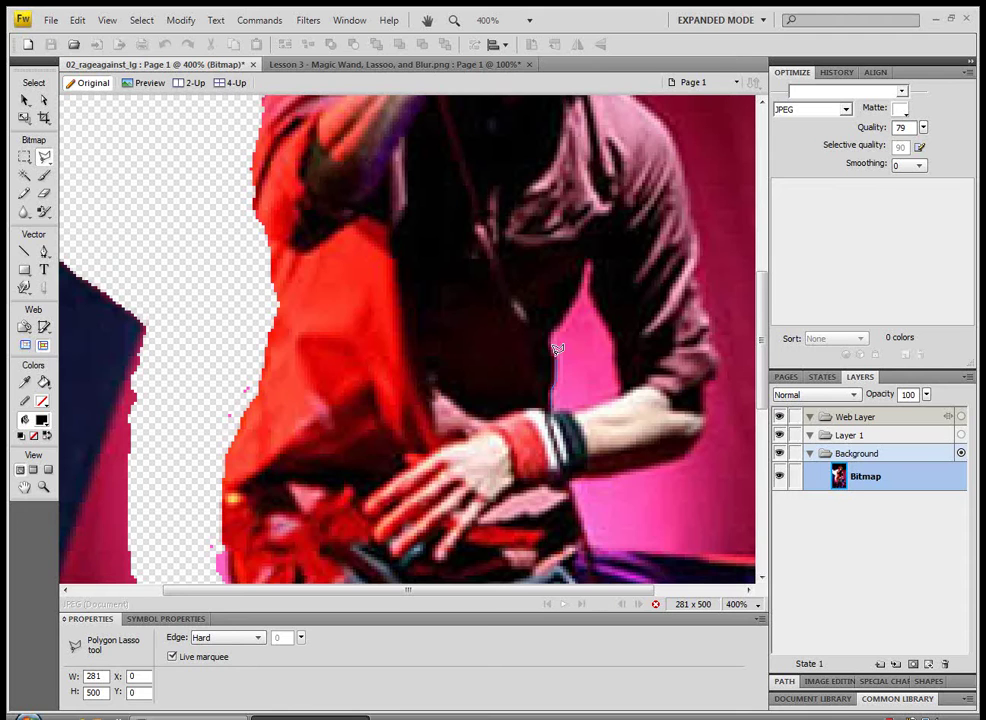
{"action": "left_click", "coordinate": [562, 314]}
{"action": "left_click", "coordinate": [576, 288]}
{"action": "left_click", "coordinate": [585, 266]}
{"action": "left_click", "coordinate": [560, 403]}
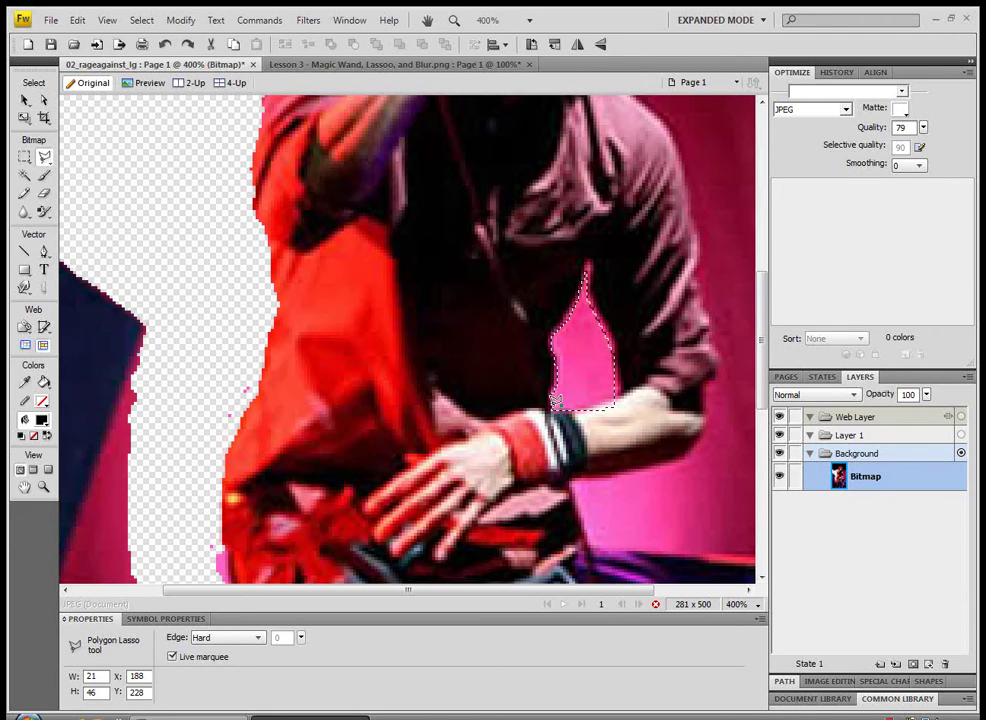
{"action": "key", "text": "Delete"}
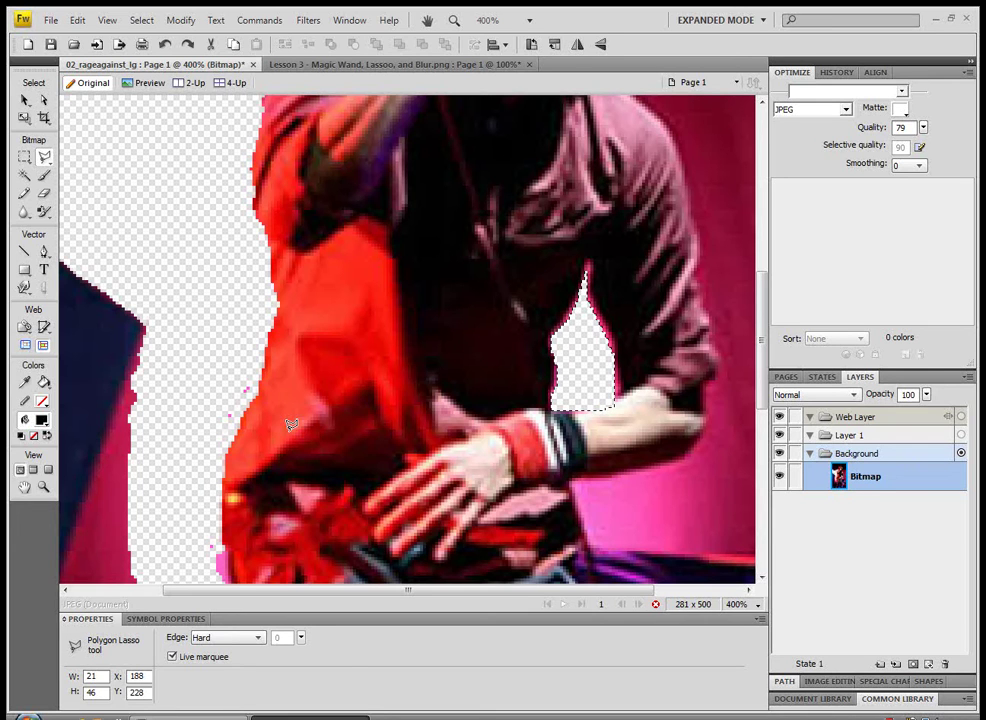
{"action": "left_click", "coordinate": [25, 100]}
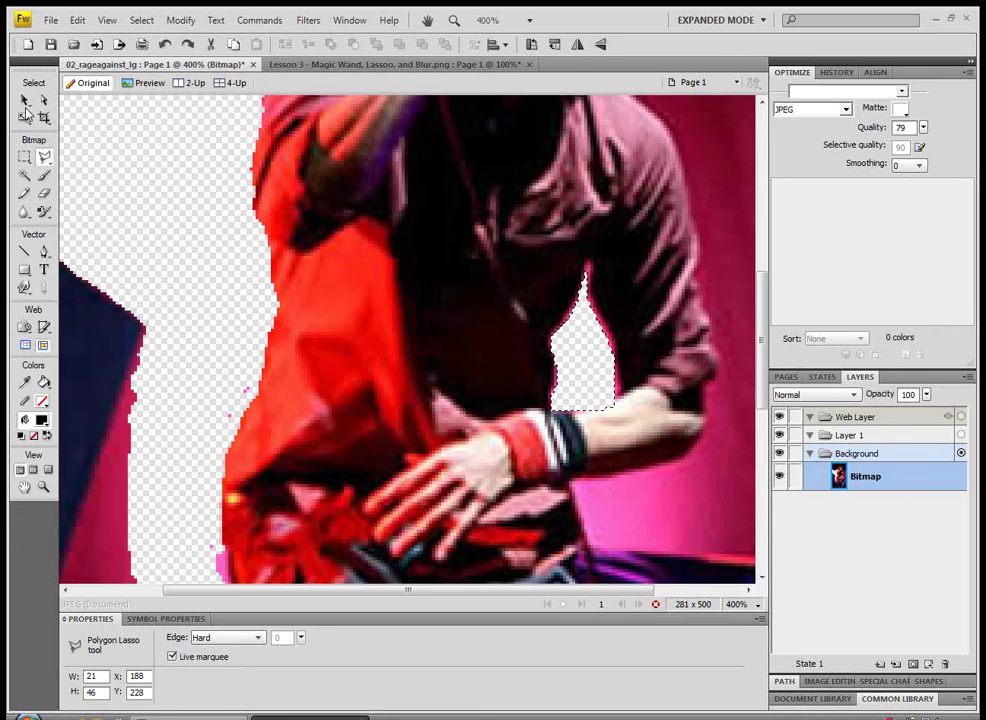
{"action": "left_click", "coordinate": [493, 423]}
{"action": "key", "text": "ctrl+d"}
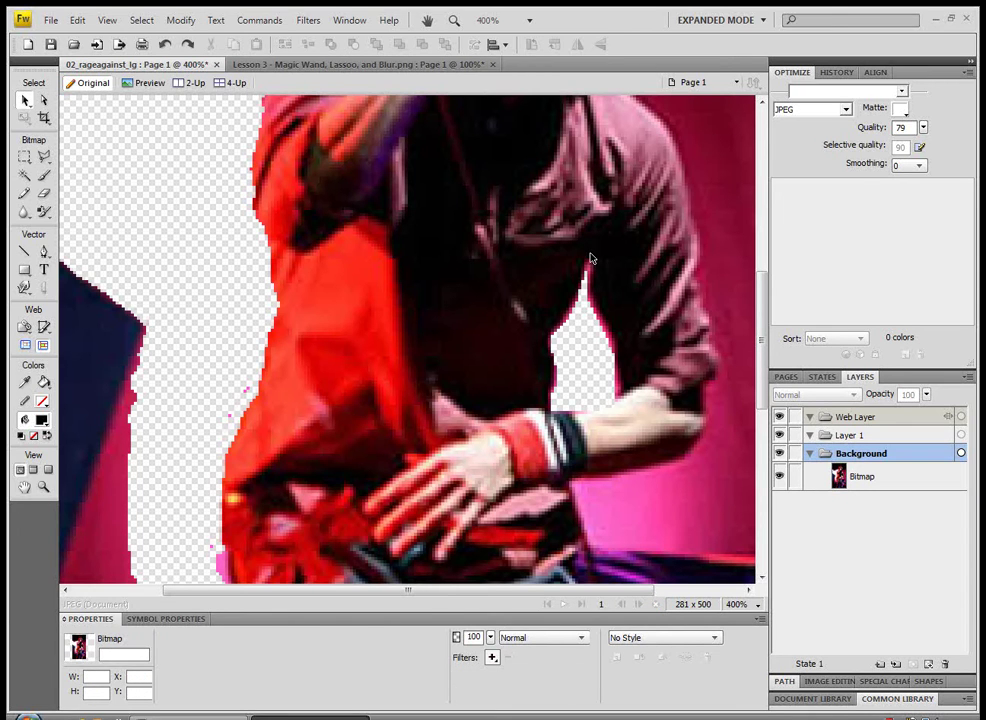
{"action": "left_click", "coordinate": [580, 312]}
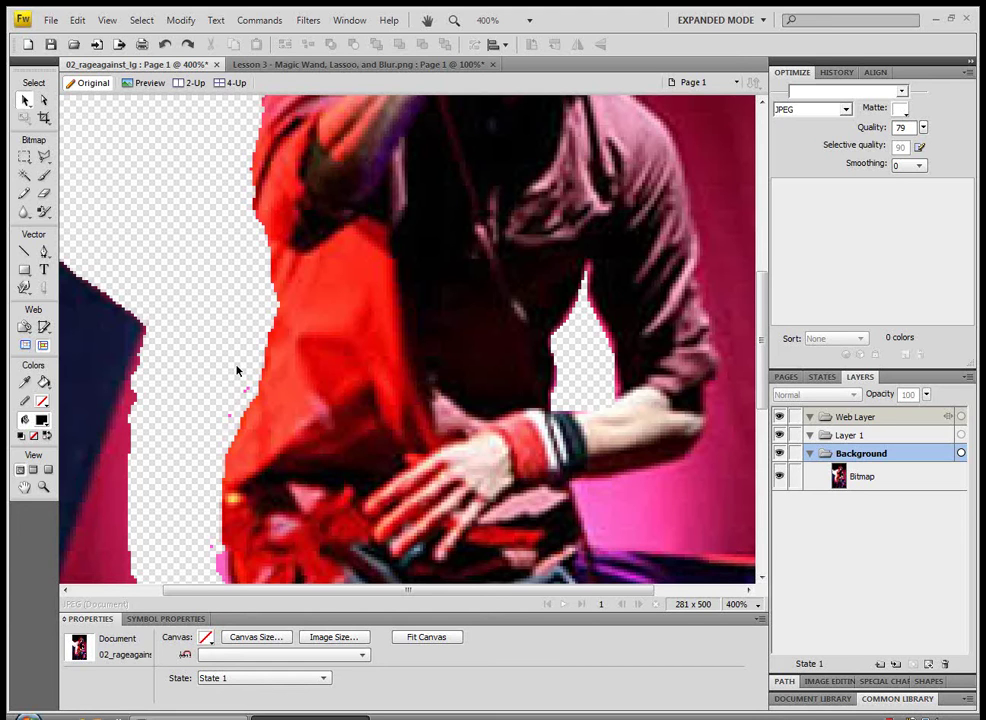
Soften the cut edges of the red shirt and the arm gap with the Blur tool at size 3
{"action": "left_click", "coordinate": [25, 213]}
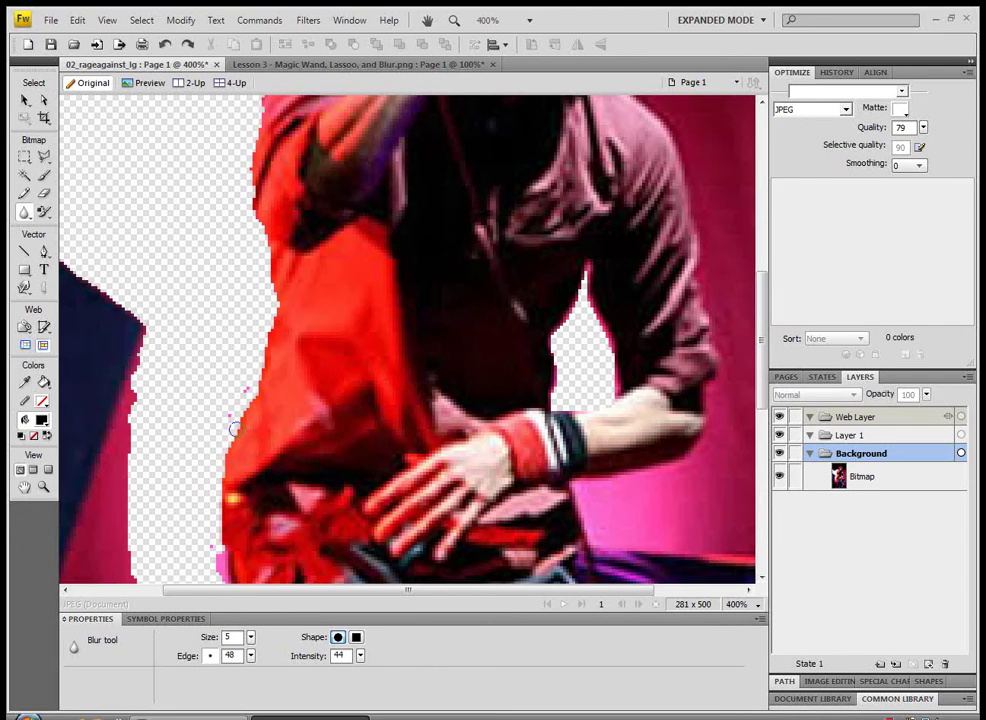
{"action": "double_click", "coordinate": [233, 637]}
{"action": "type", "text": "3"}
{"action": "left_click", "coordinate": [265, 347]}
{"action": "left_click_drag", "start_coordinate": [271, 321], "coordinate": [274, 235]}
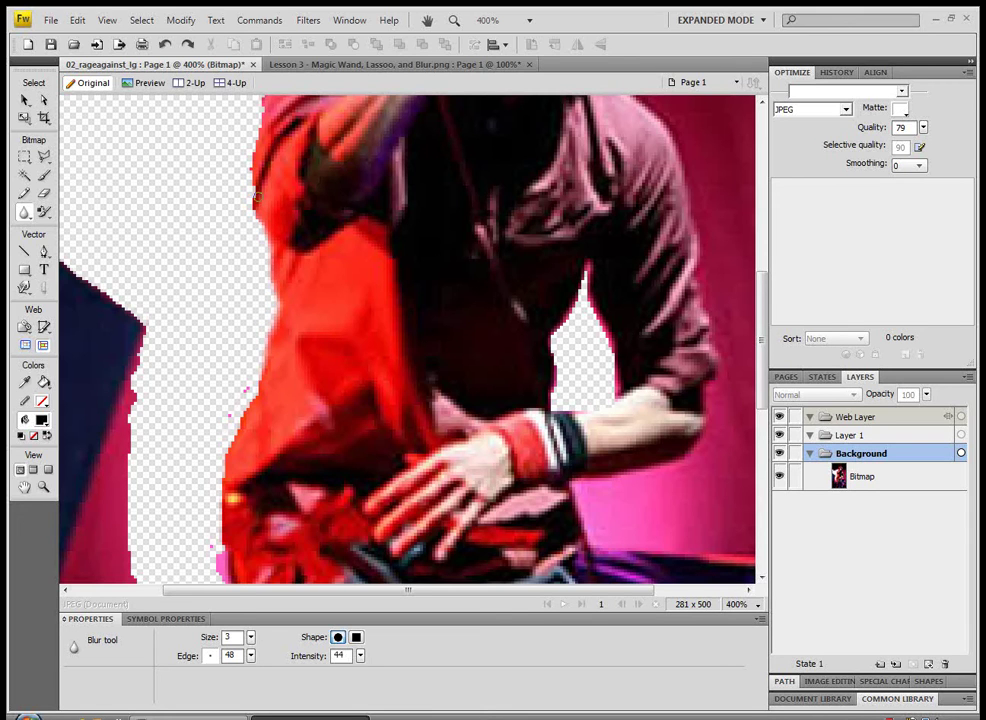
{"action": "left_click", "coordinate": [196, 152]}
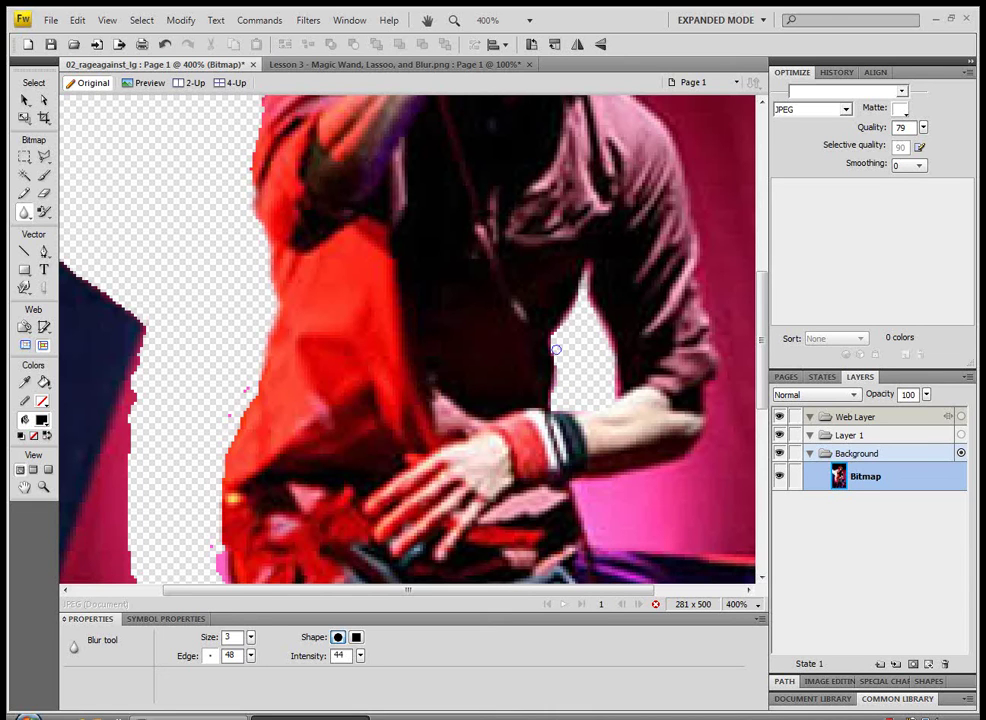
Switch to the finished cutout document, Lesson 3 - Magic Wand, Lassoo, and Blur.png
{"action": "left_click", "coordinate": [730, 606]}
{"action": "left_click", "coordinate": [758, 455]}
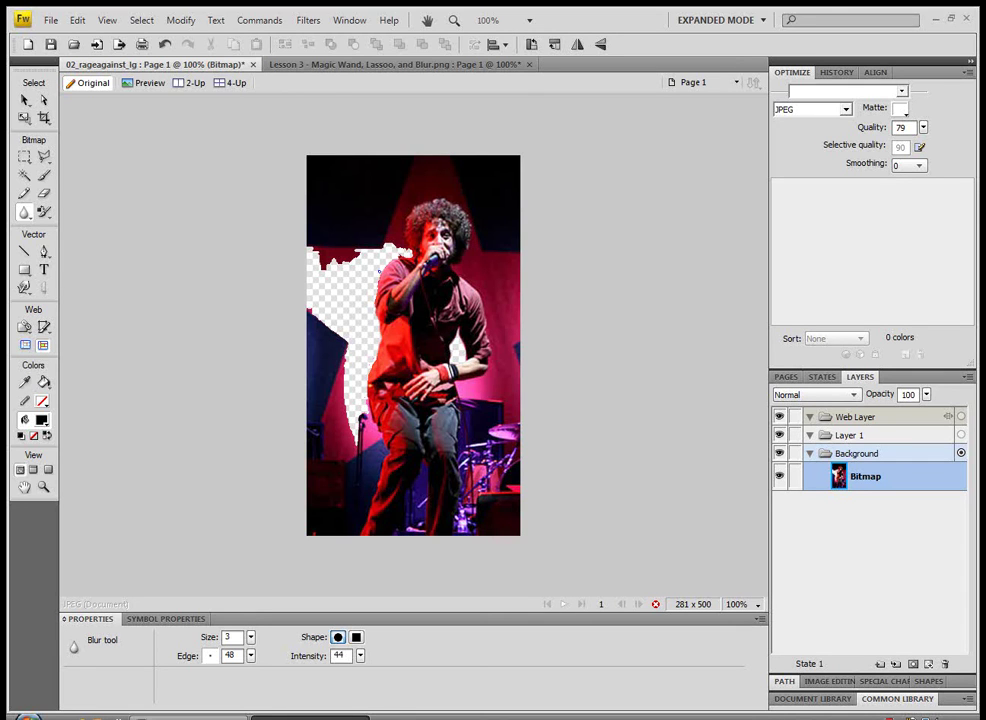
{"action": "left_click", "coordinate": [310, 68]}
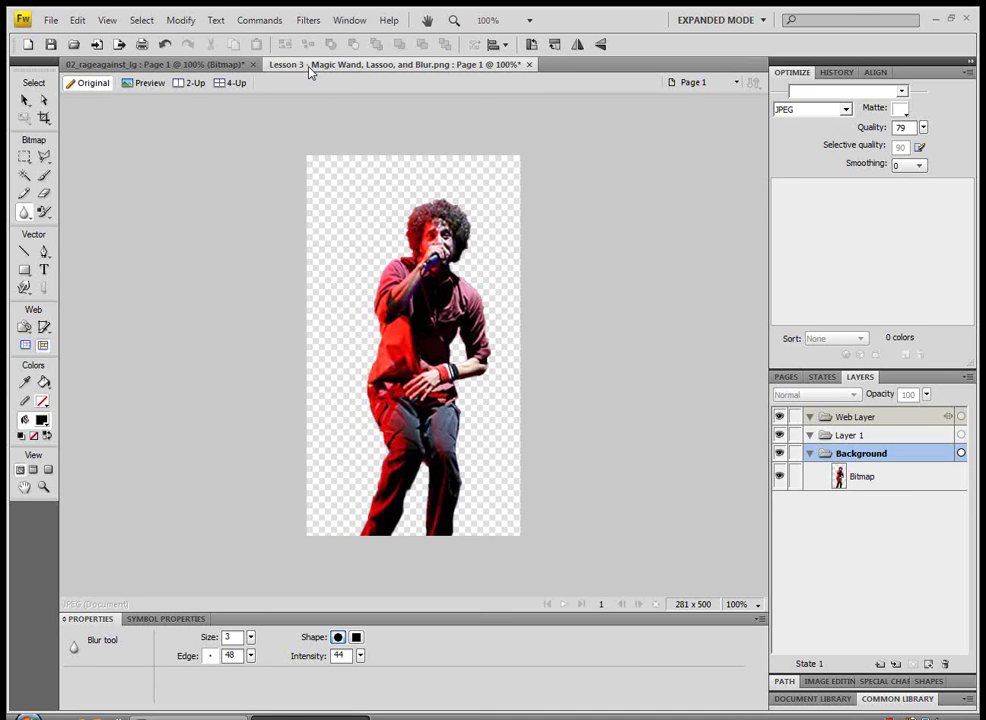